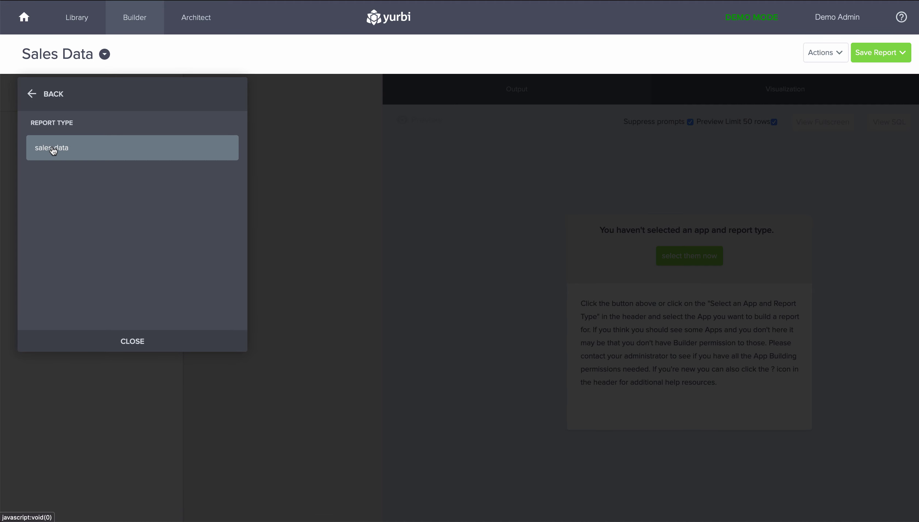
- Choose the sales data report type and add the customers' state field and the orders' order number field to the report
left_click(53, 149)
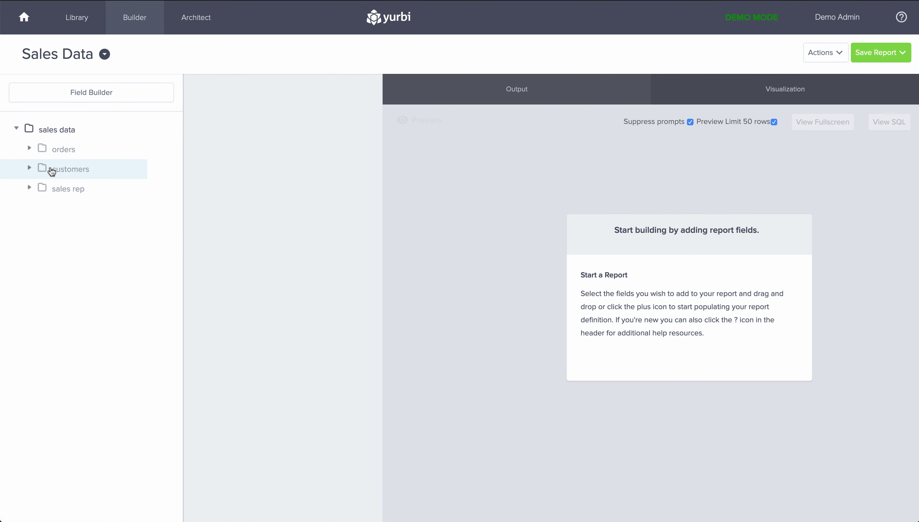
left_click(29, 170)
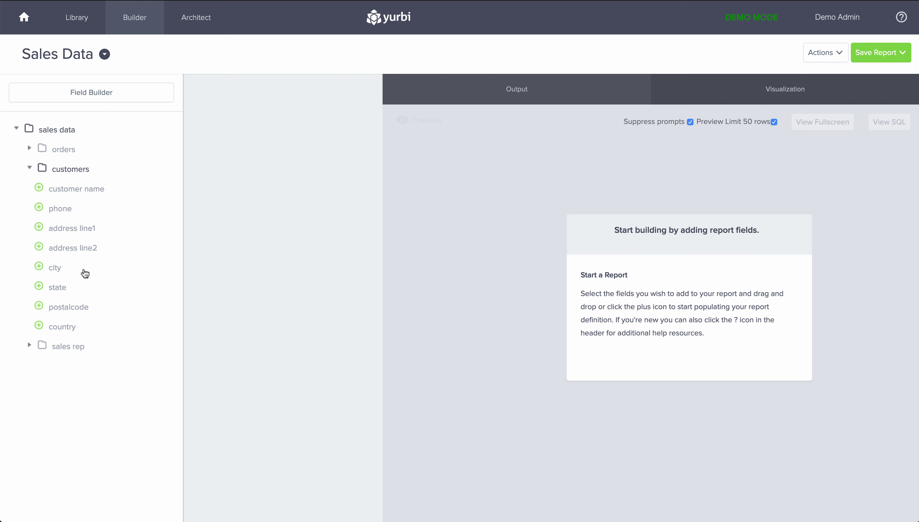
left_click(39, 286)
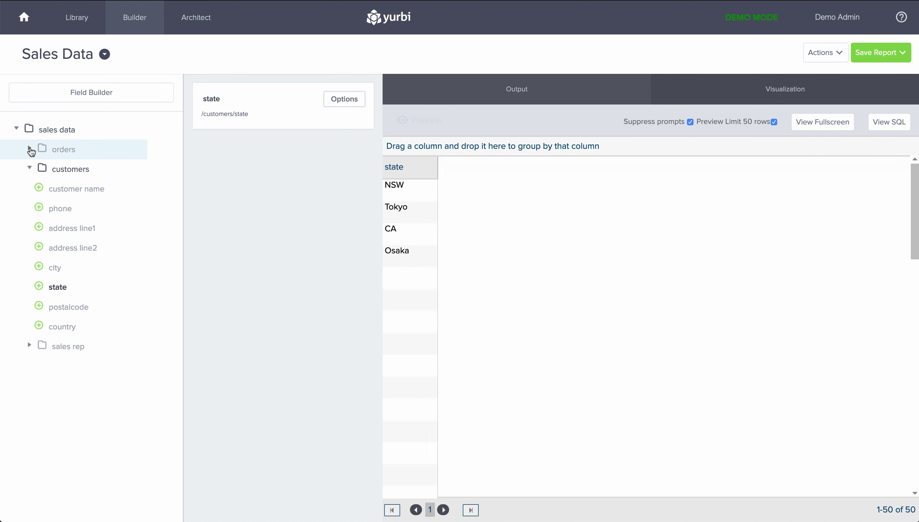
left_click(29, 148)
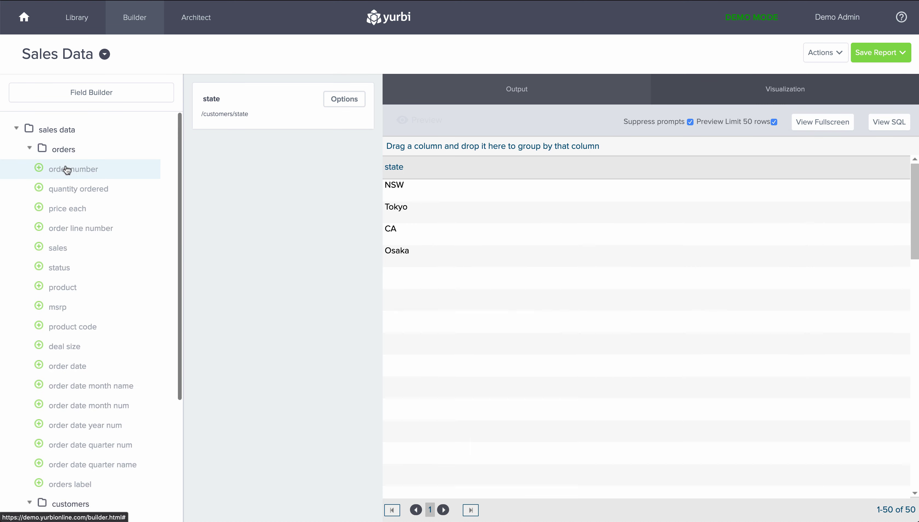
left_click(39, 168)
- Apply the aggregate count formula, COUNT(?), to the order number field with the num data type
left_click(347, 153)
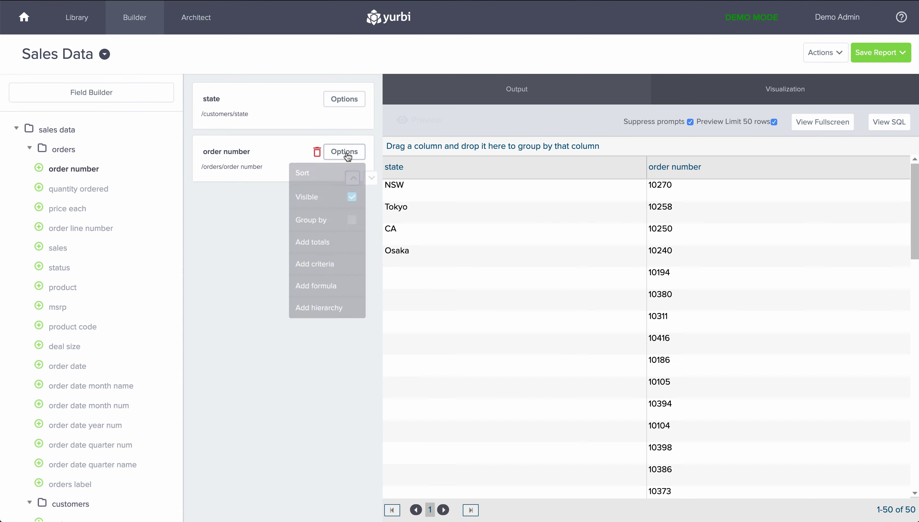
left_click(330, 286)
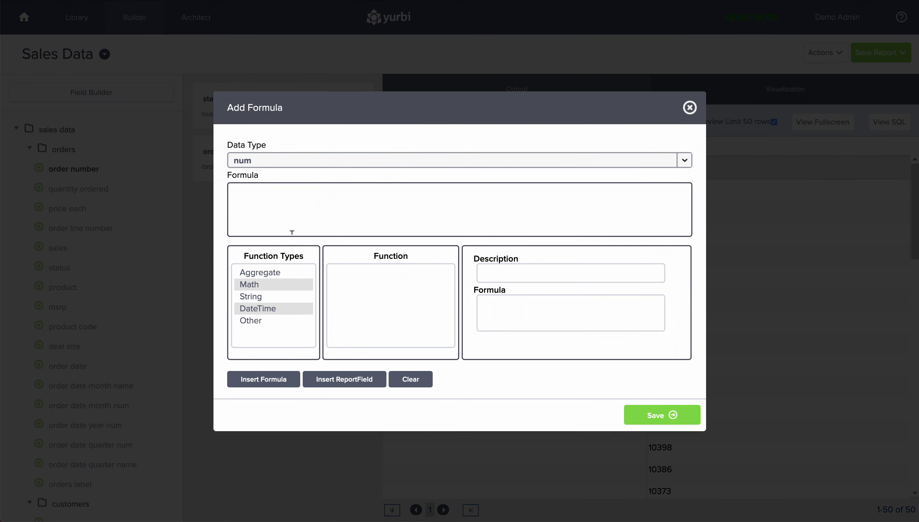
left_click(257, 274)
left_click(360, 284)
left_click(274, 386)
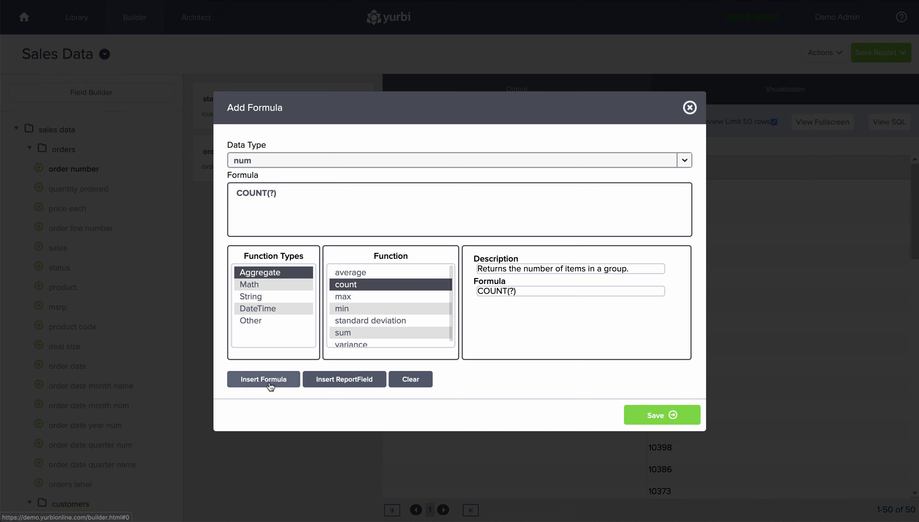
left_click(671, 416)
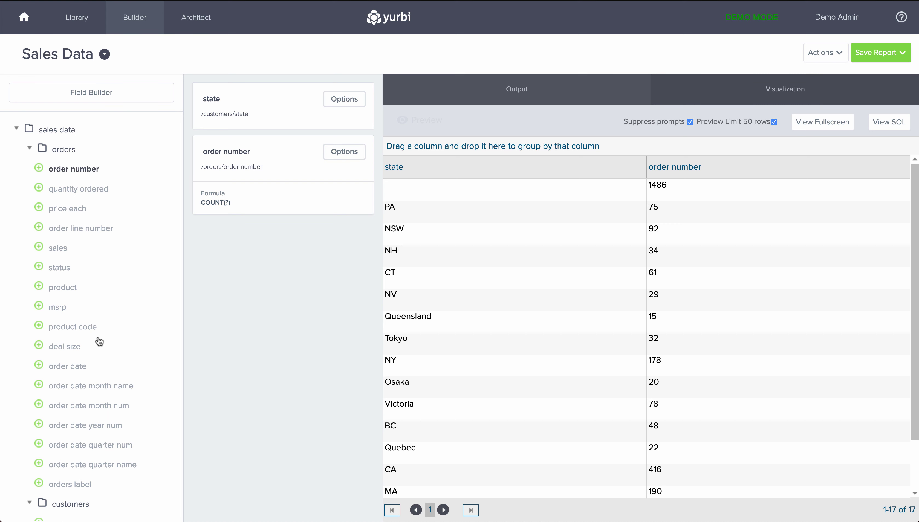
- Add the customers' country field and restrict it with a criterion that is equal to USA
scroll(99, 341, "down", 5)
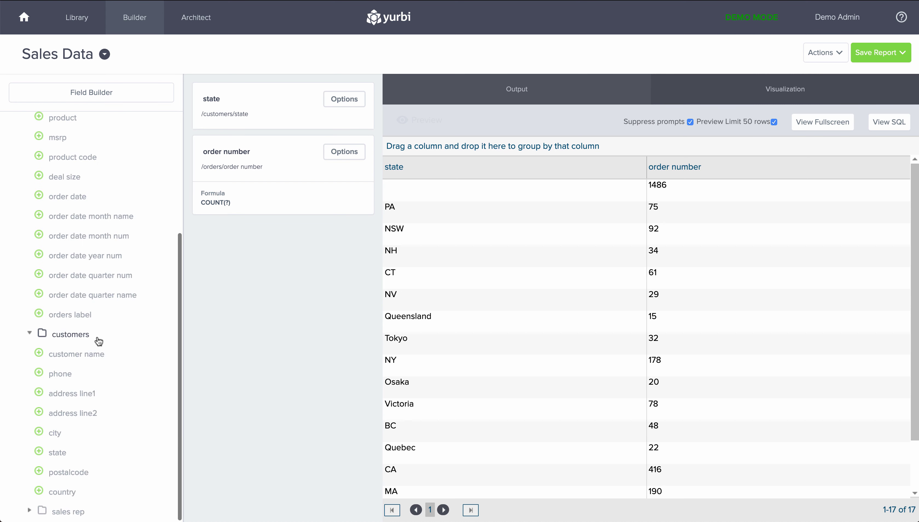
left_click(39, 491)
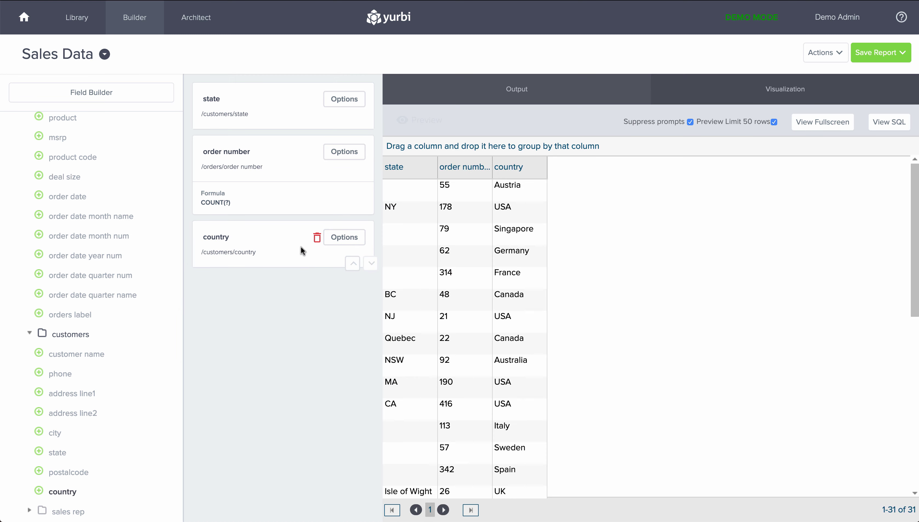
left_click(343, 240)
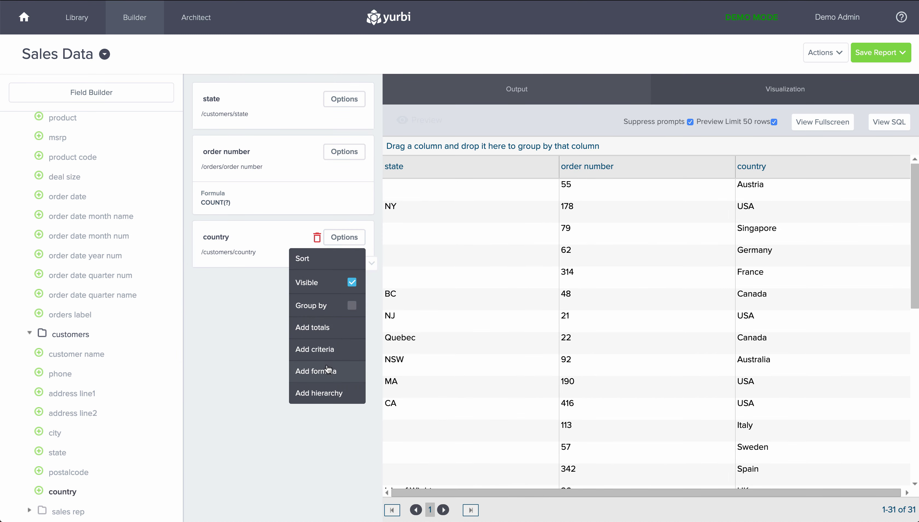
left_click(327, 350)
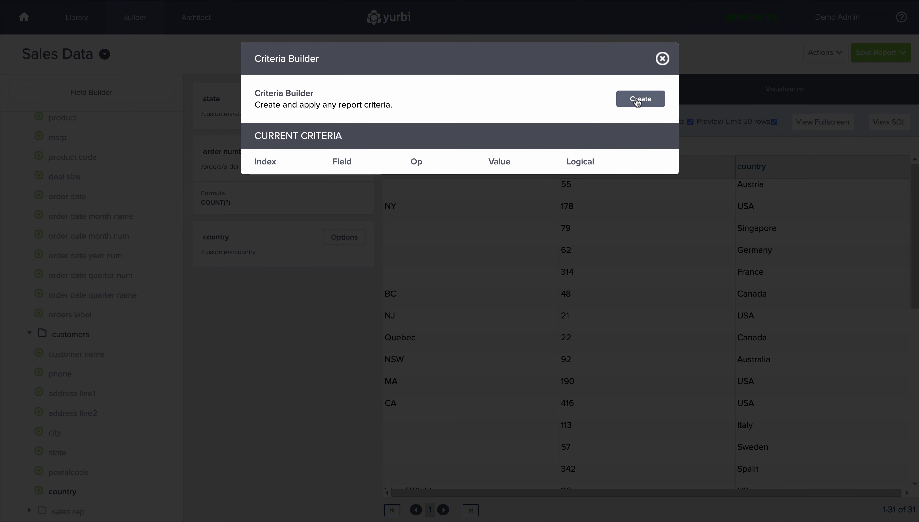
left_click(636, 101)
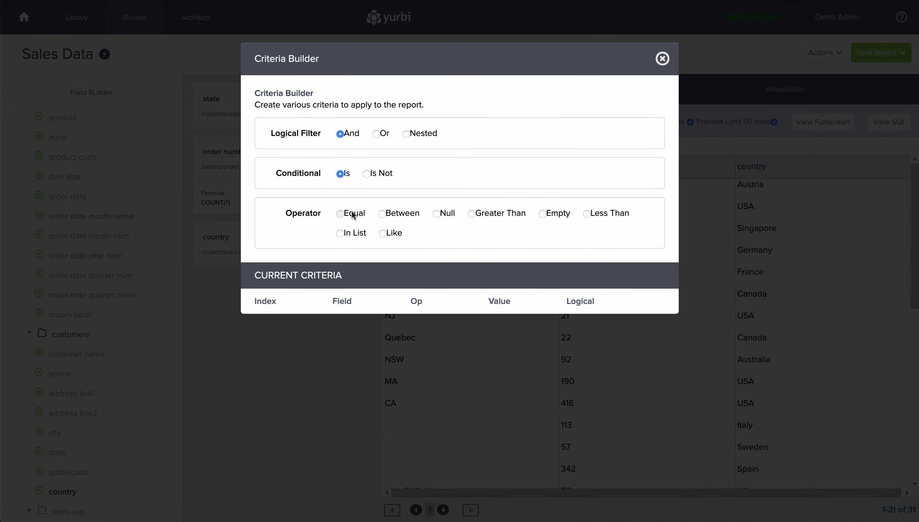
left_click(340, 214)
left_click(535, 278)
scroll(462, 317, "down", 1)
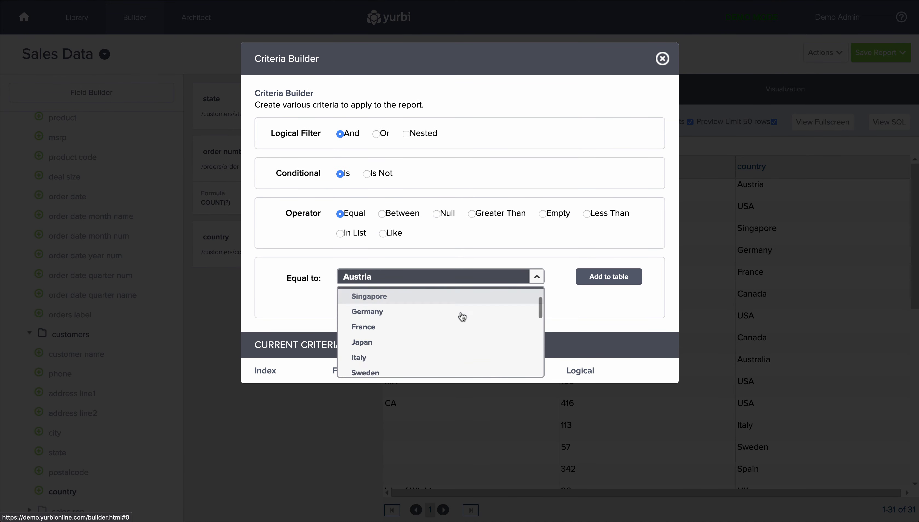
scroll(463, 317, "down", 5)
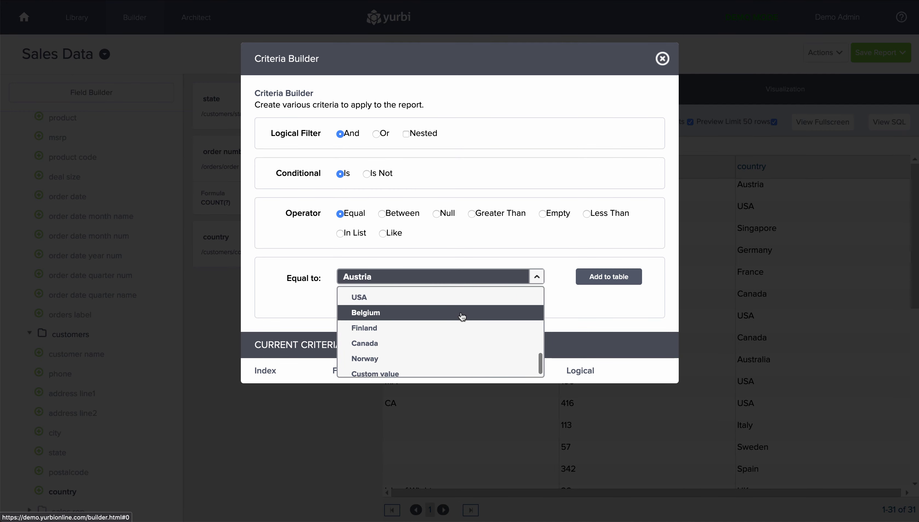
scroll(462, 317, "up", 1)
left_click(460, 315)
left_click(614, 276)
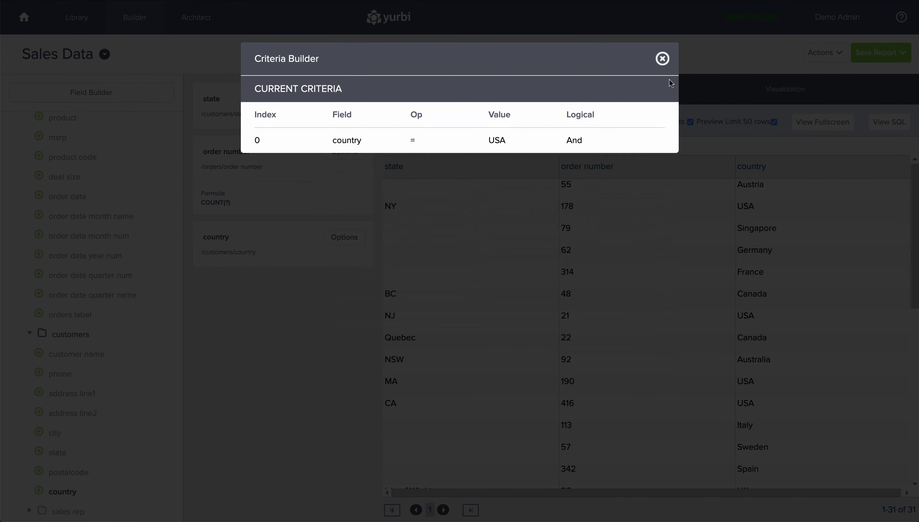
left_click(663, 58)
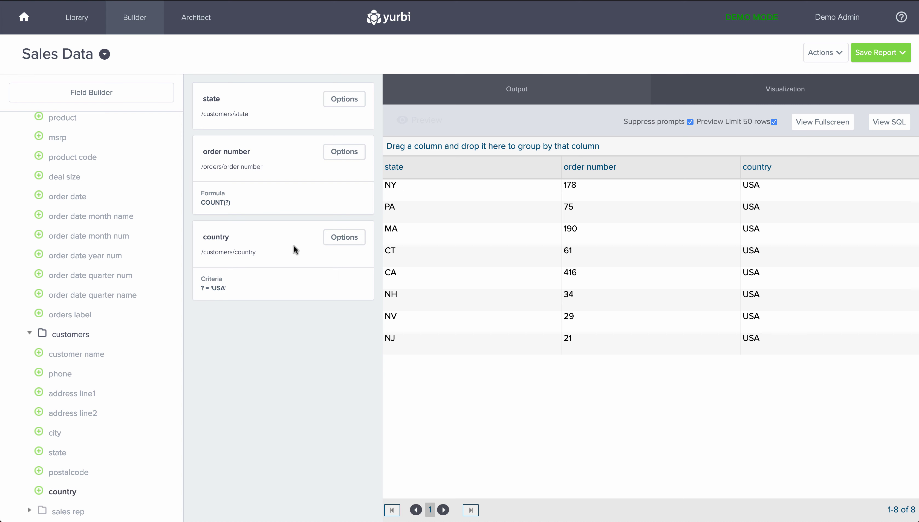
- Rename the report's order number field to "num of orders"
left_click(226, 151)
left_click_drag(251, 152, 203, 152)
type("num of orders")
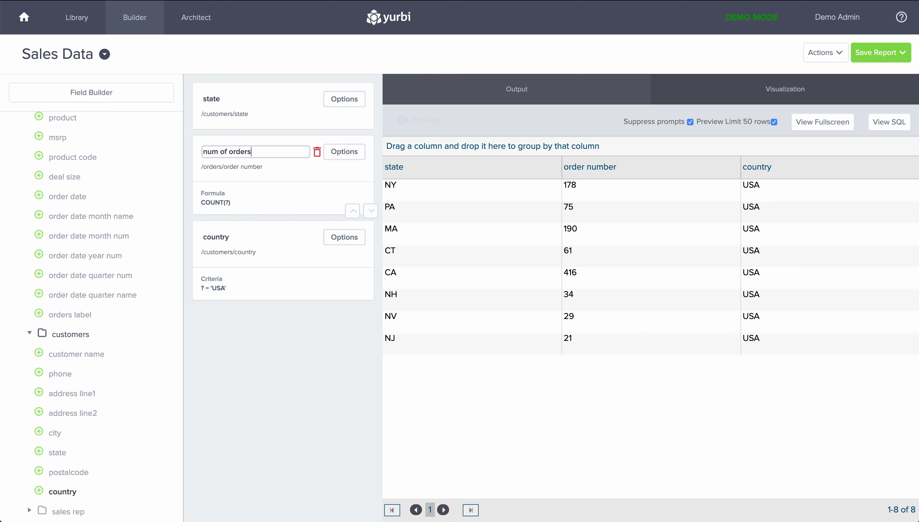
key("Return")
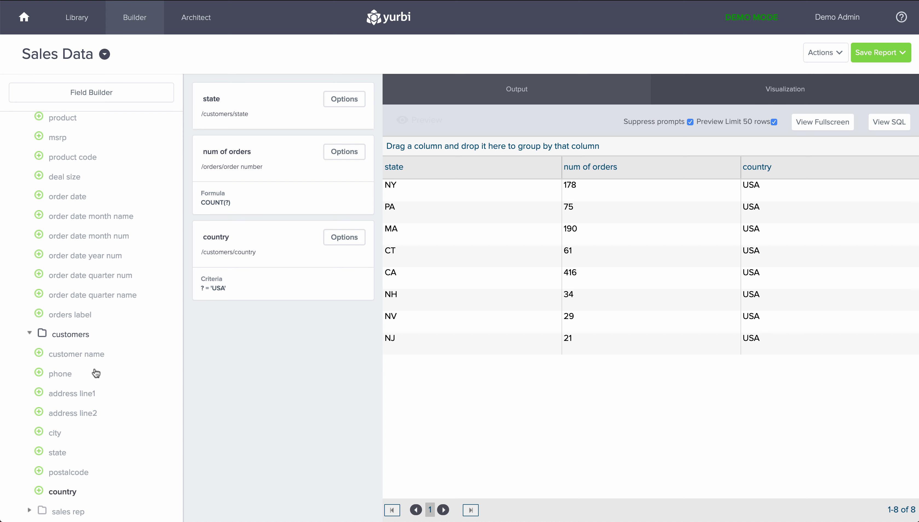
- Add the sales rep's sales territory field to the report and make it not visible in the output
scroll(96, 373, "down", 1)
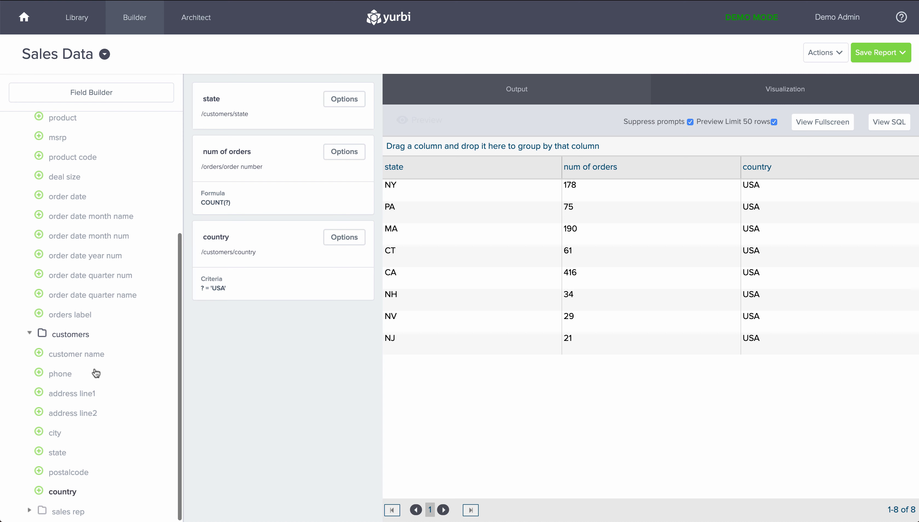
left_click(30, 510)
scroll(31, 511, "down", 2)
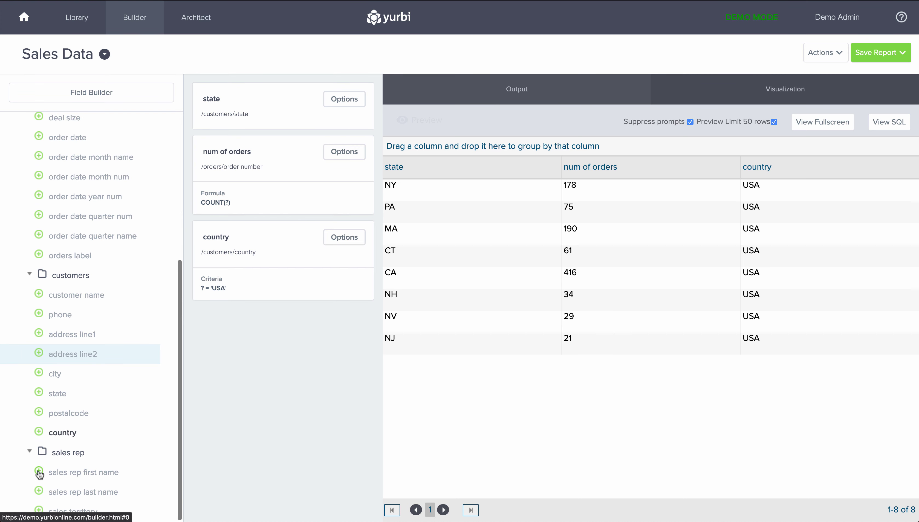
left_click(39, 511)
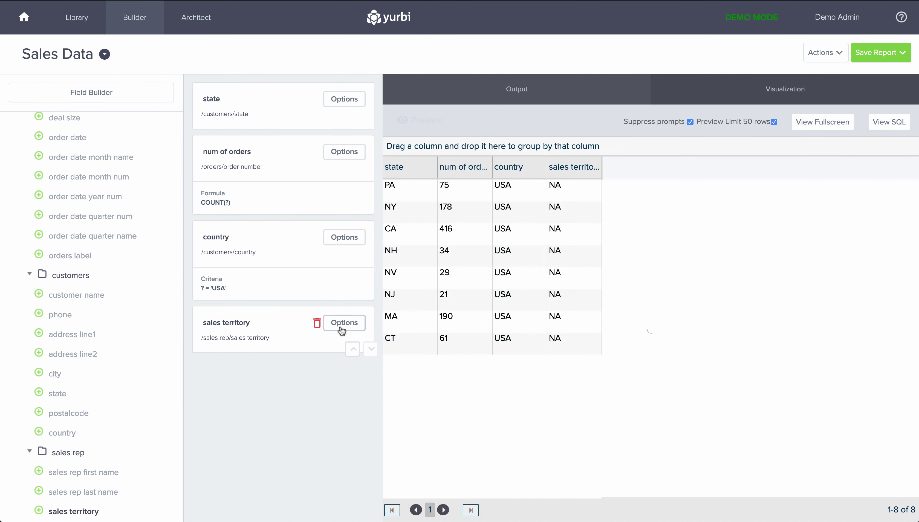
left_click(342, 329)
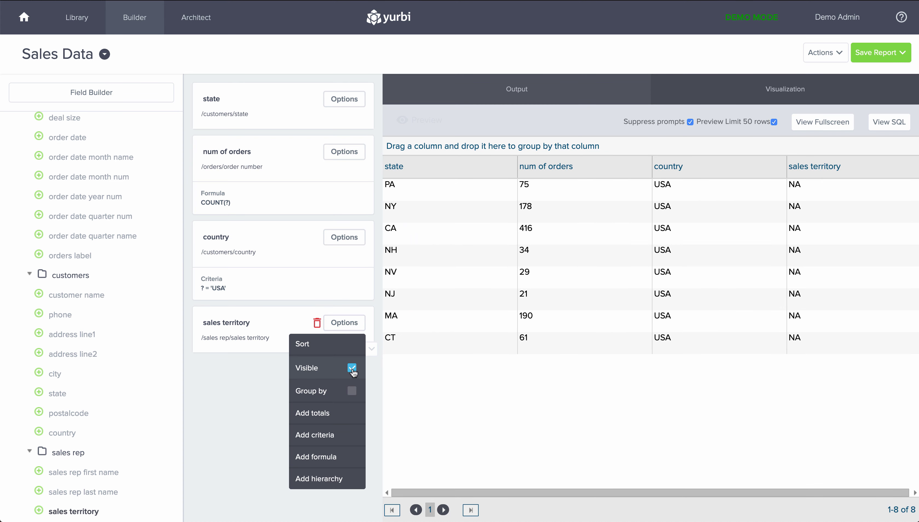
left_click(352, 368)
- Add the orders' order date field to the report and make it not visible in the output
scroll(110, 281, "up", 6)
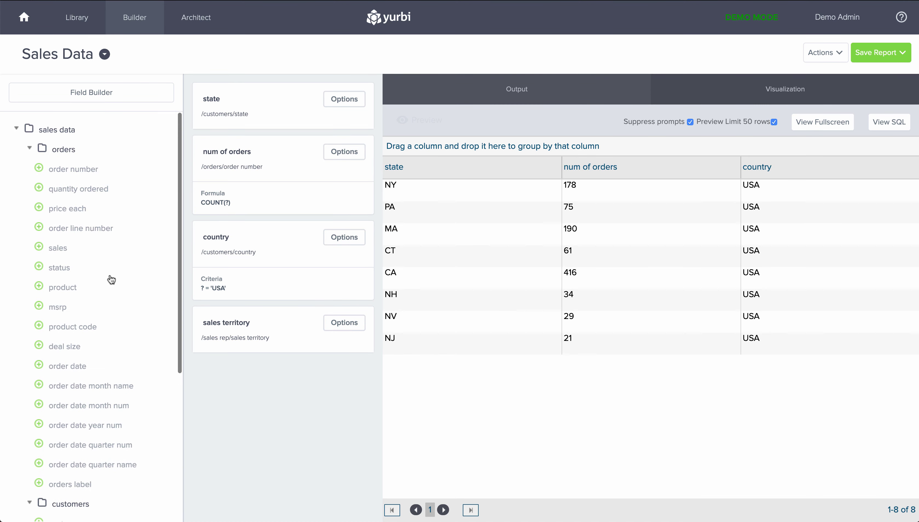
scroll(40, 308, "down", 3)
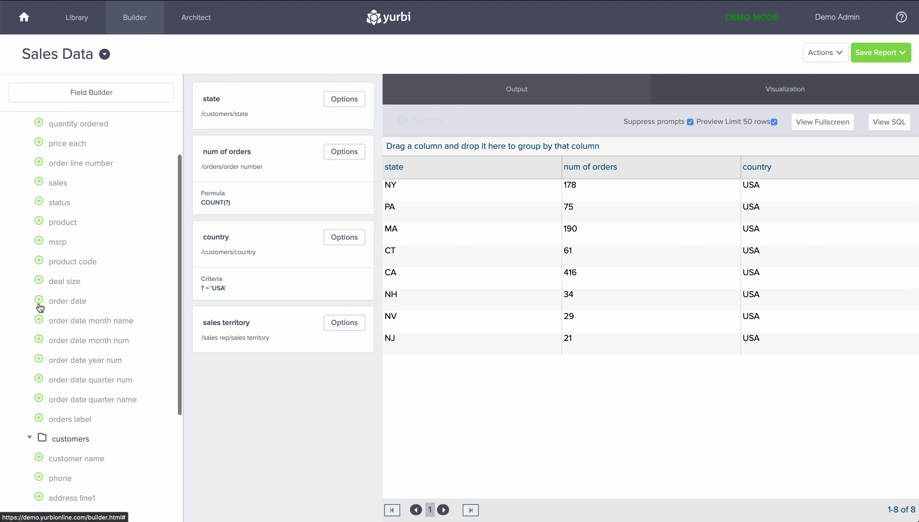
left_click(39, 301)
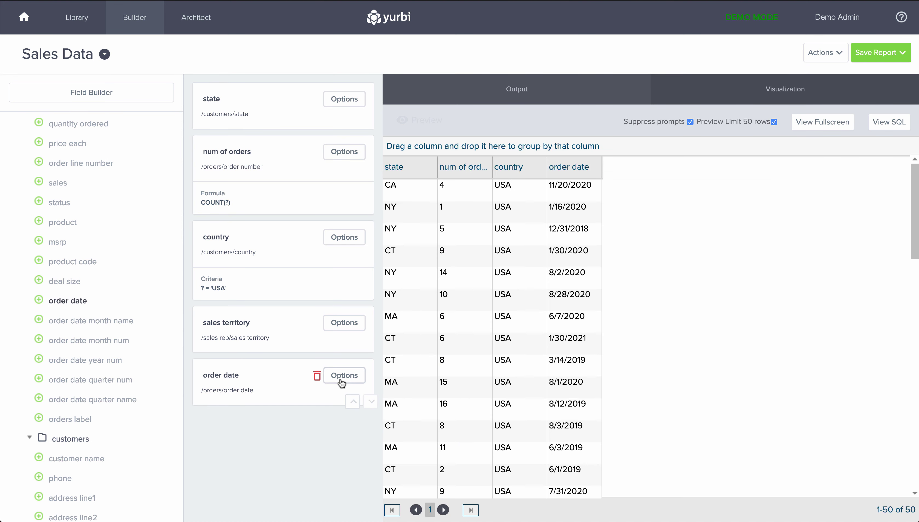
left_click(342, 381)
left_click(352, 421)
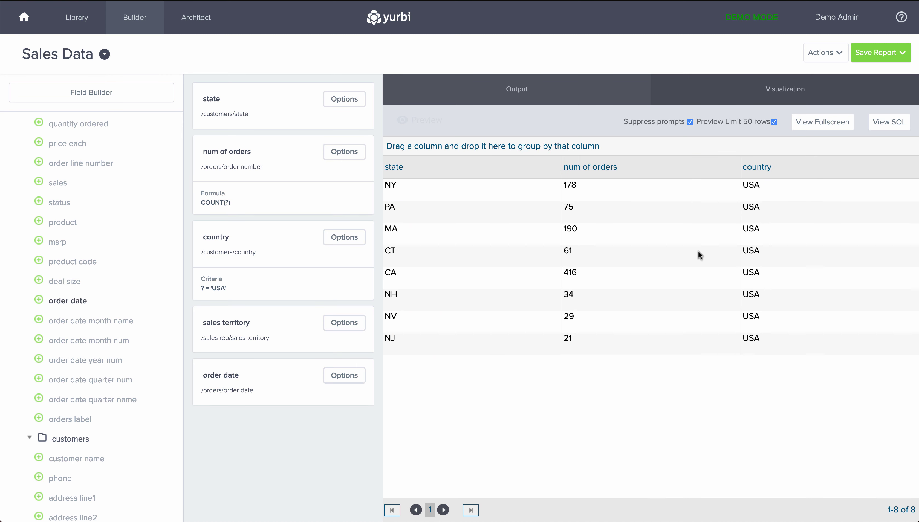
- Start a Map visualization of the report and select postal-code as its location type
mouse_move(288, 308)
left_click(772, 93)
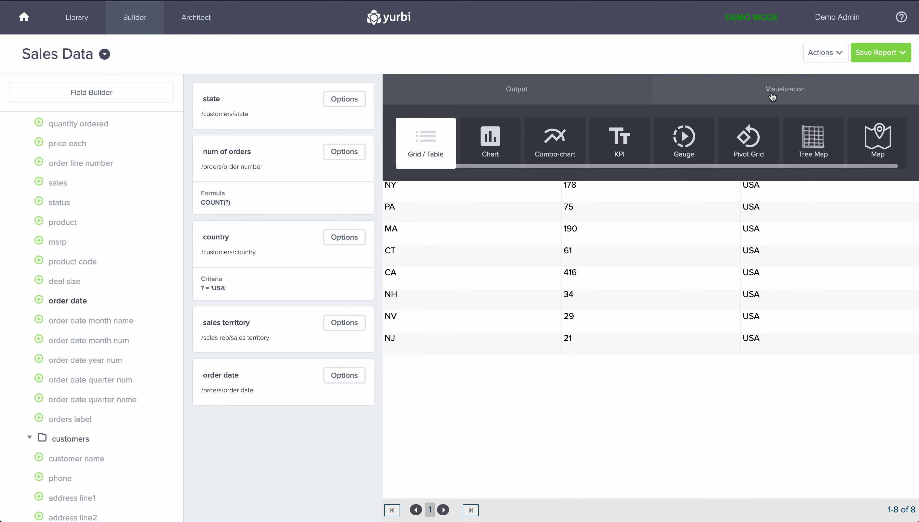
left_click(877, 146)
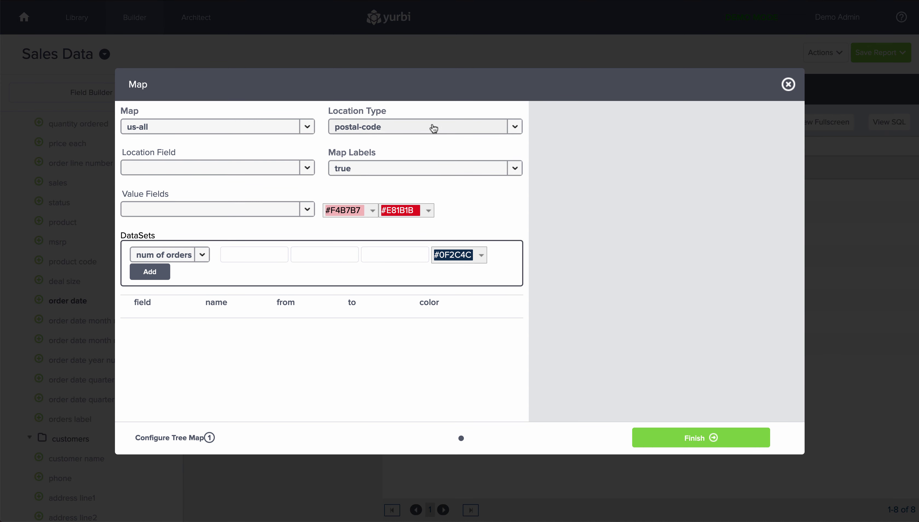
left_click(510, 128)
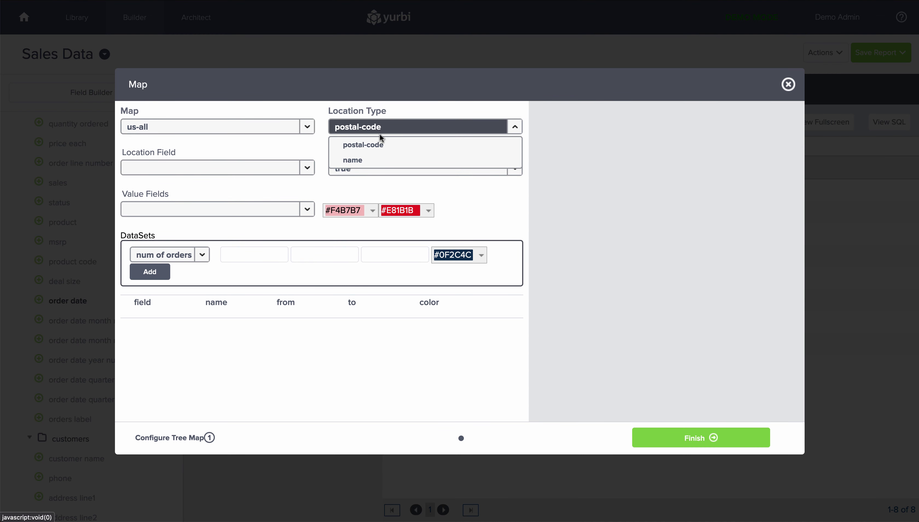
left_click(373, 147)
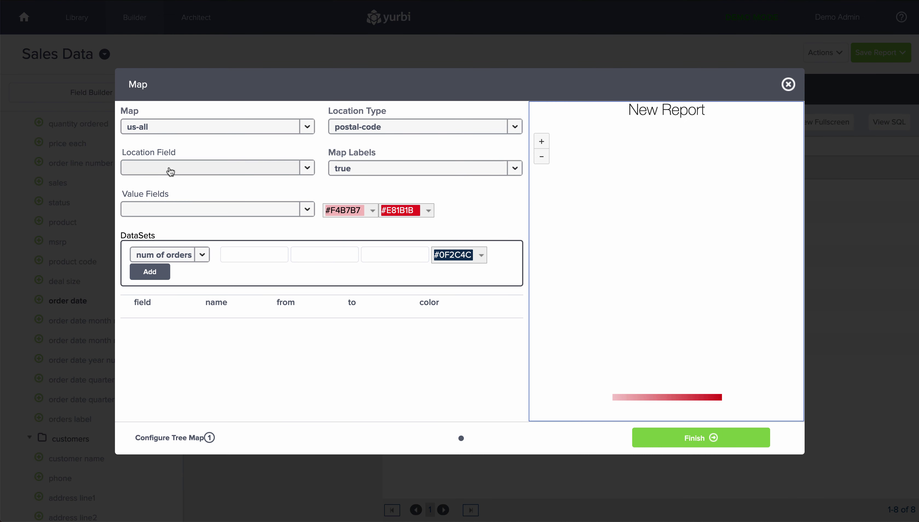
- Assign state as the map's location field and num of orders as its value field
left_click(304, 169)
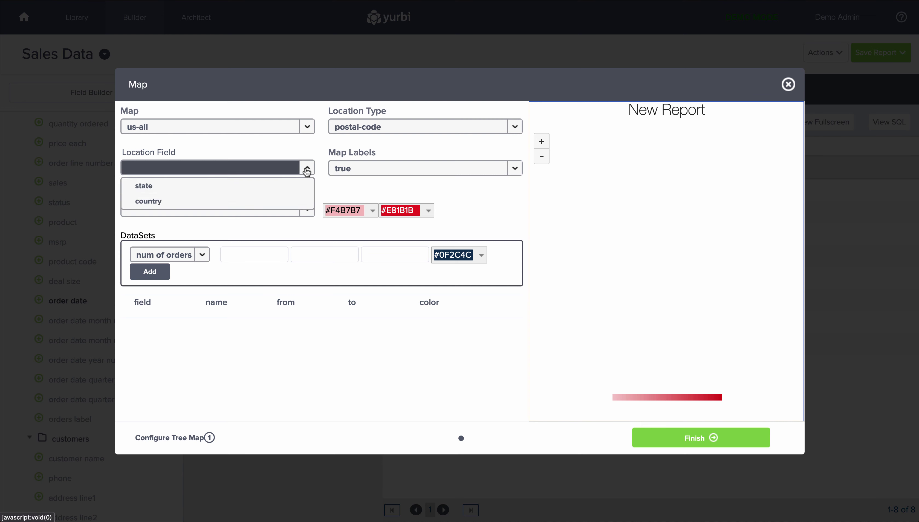
left_click(200, 187)
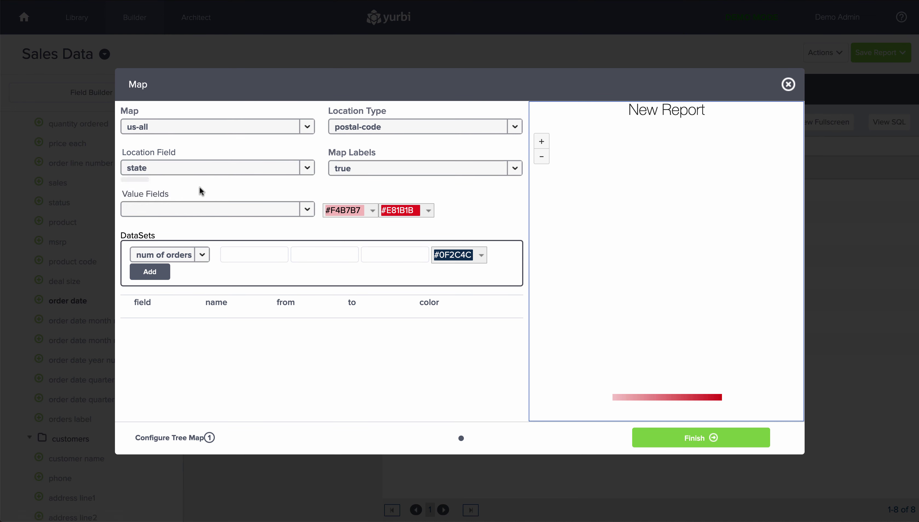
left_click(306, 212)
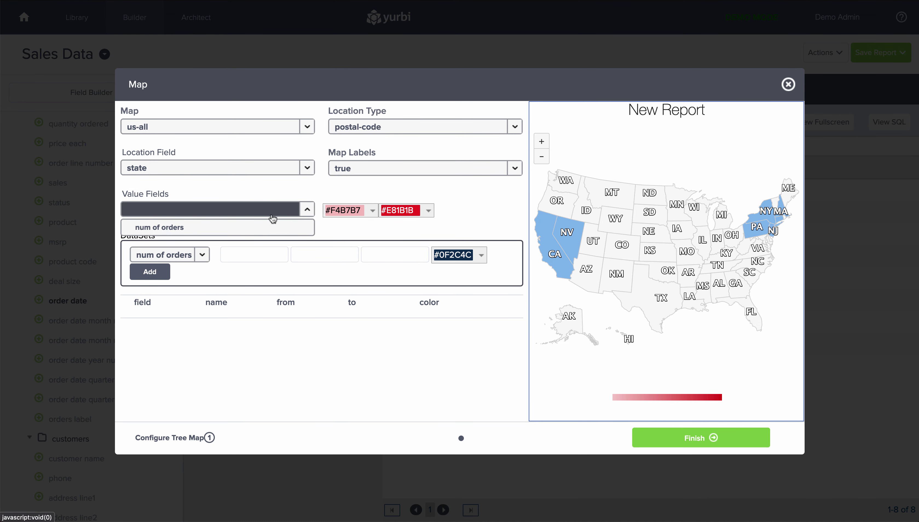
left_click(240, 230)
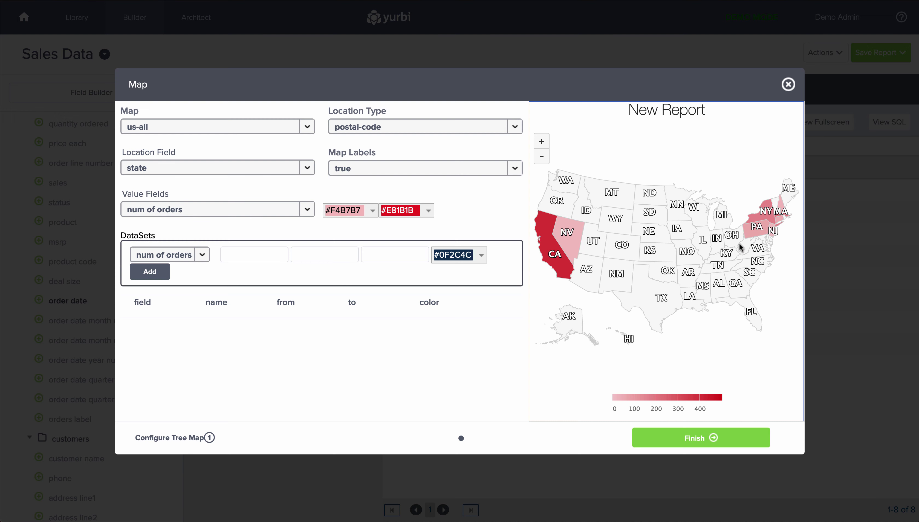
- Change the map type of the visualization to us-small
mouse_move(770, 229)
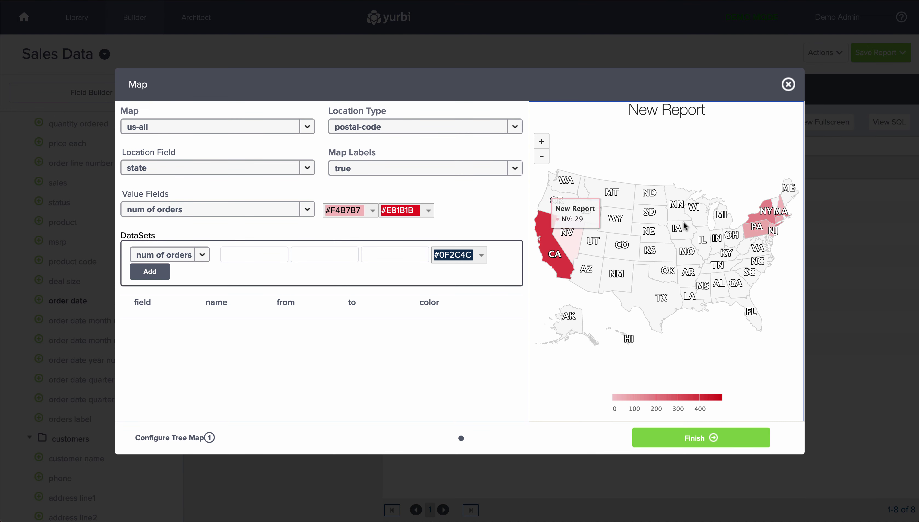
left_click(305, 126)
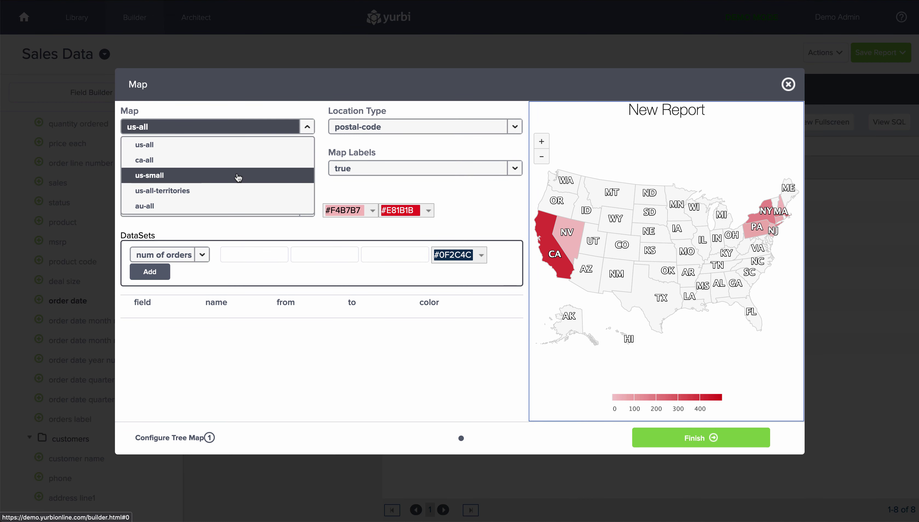
left_click(239, 176)
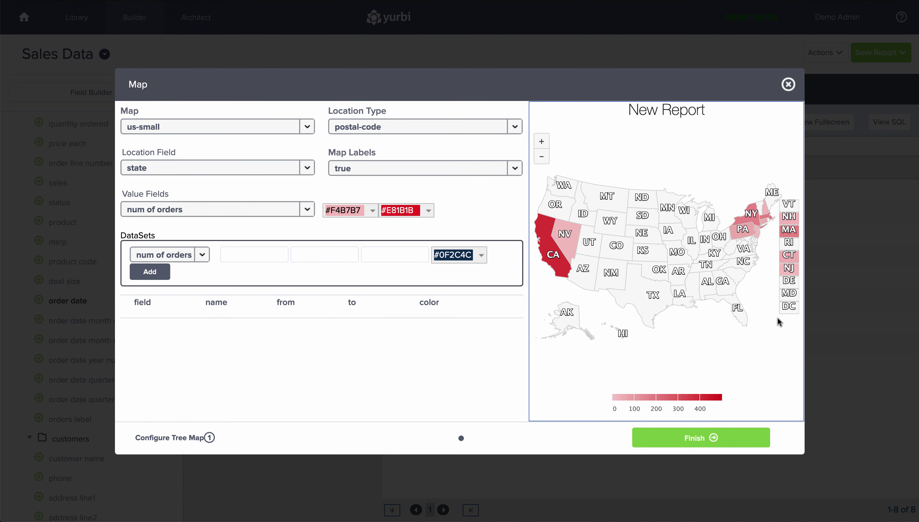
mouse_move(790, 233)
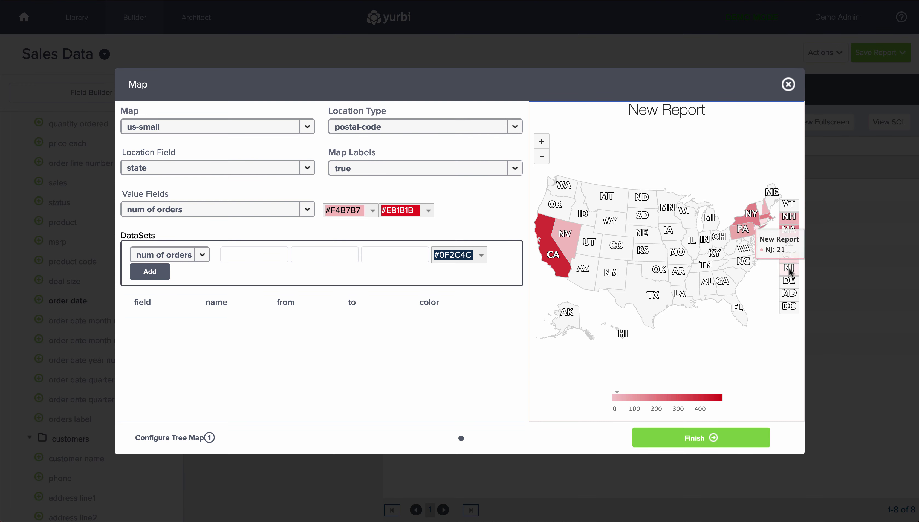
- Try the us-all-territories map and return the map type to us-small
left_click(307, 126)
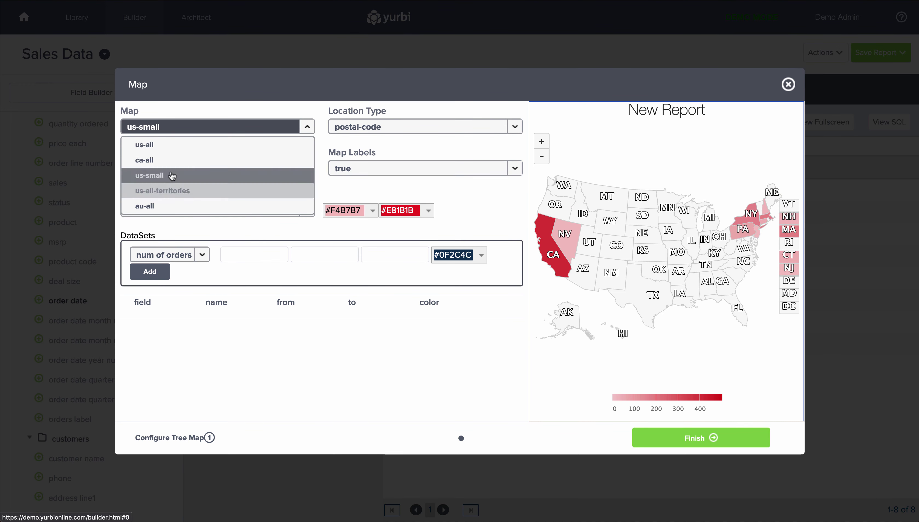
left_click(161, 192)
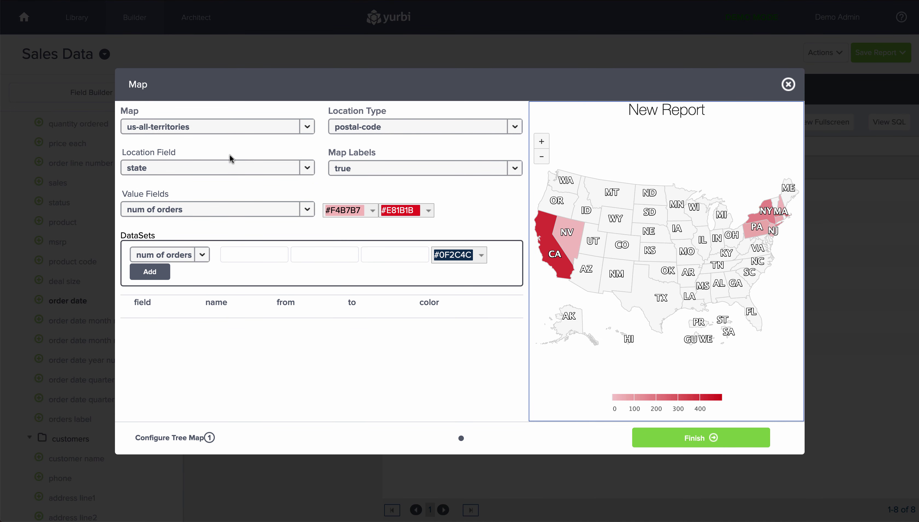
left_click(259, 127)
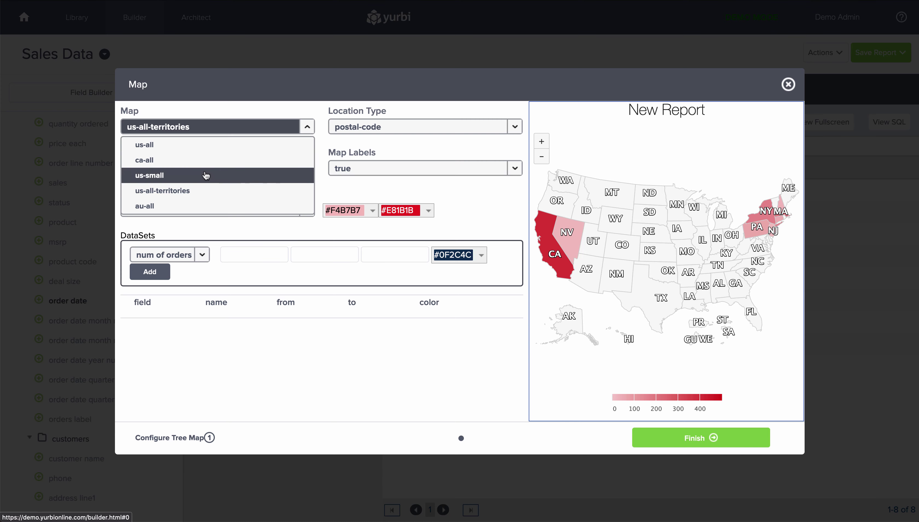
left_click(205, 175)
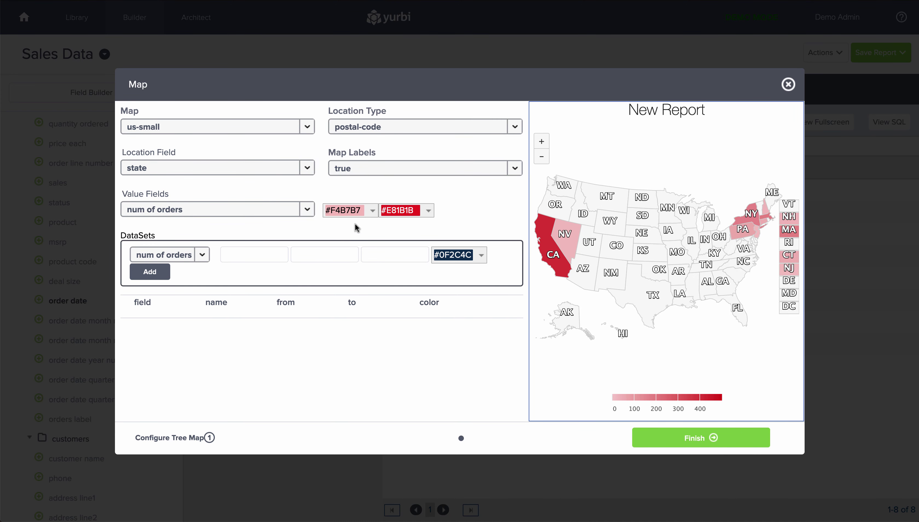
- Set the num of orders color range to light green #B8F2C2 for low values and dark green #077A31 for high values
left_click(373, 214)
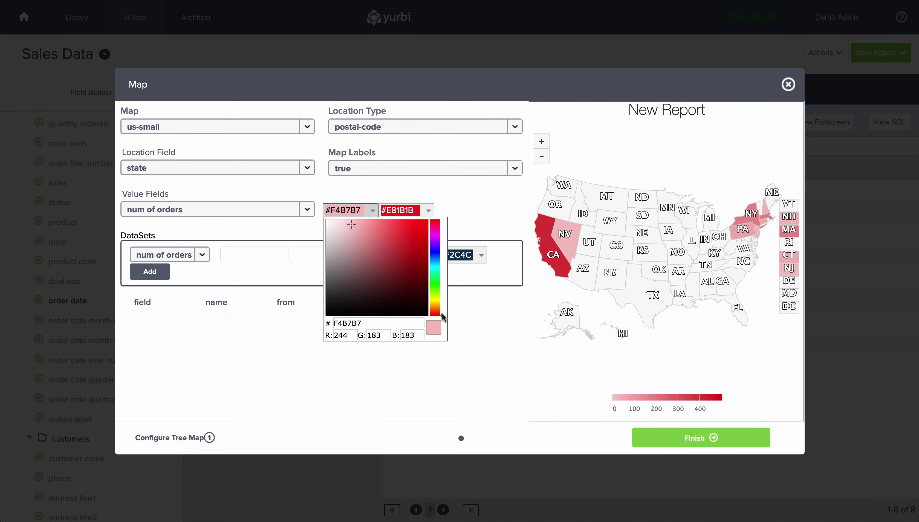
left_click_drag(442, 313, 440, 281)
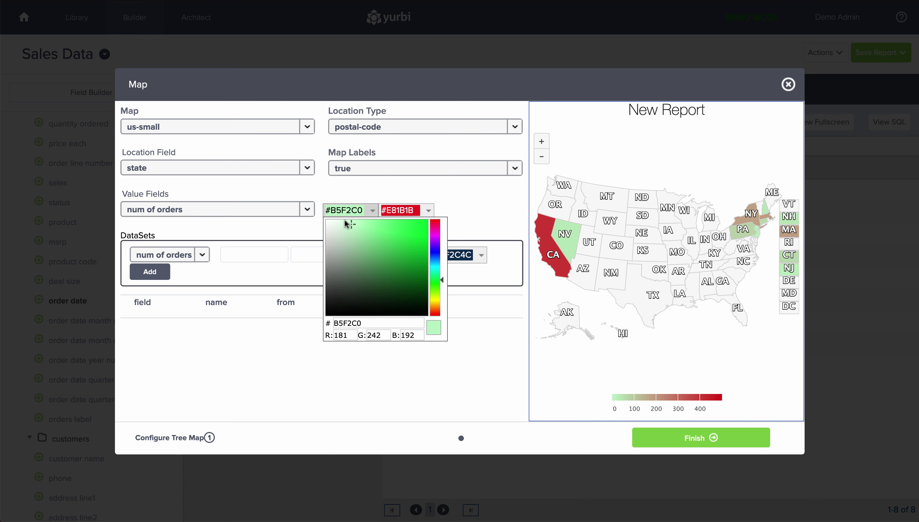
left_click_drag(345, 219, 349, 221)
left_click(427, 211)
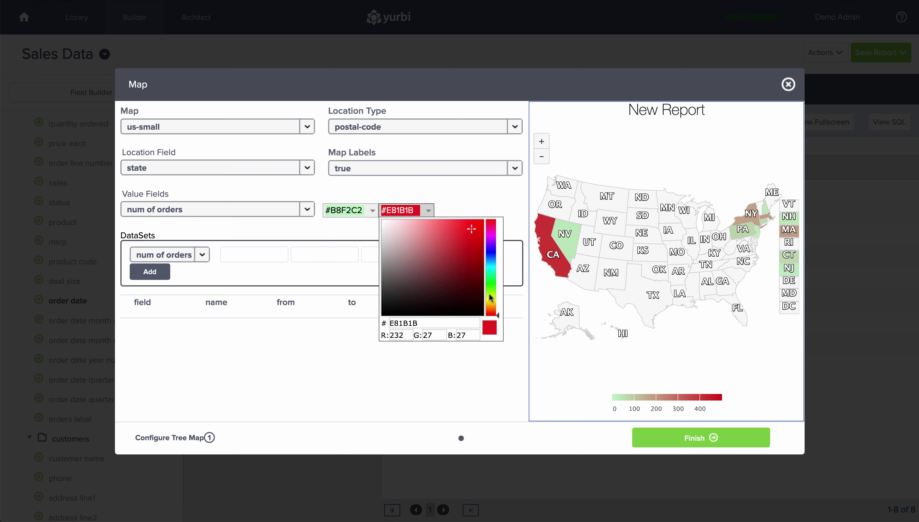
left_click_drag(498, 318, 498, 278)
left_click_drag(471, 234, 477, 268)
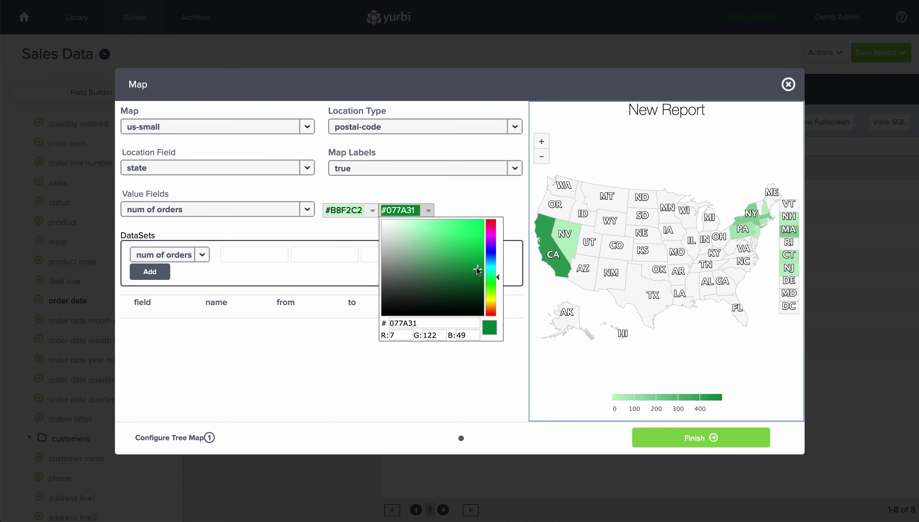
left_click(338, 352)
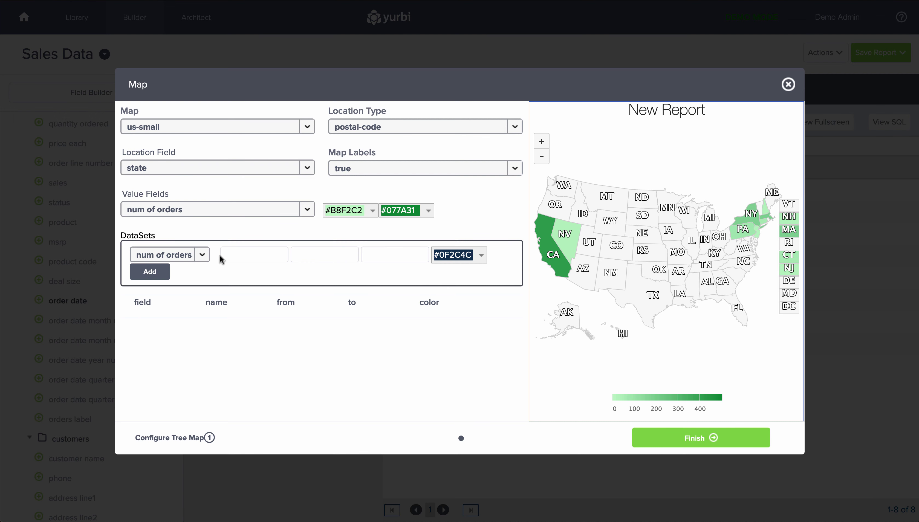
- Define a num of orders dataset named Just A Few with a range from 0 to 25
left_click(250, 255)
type("Just A Fre")
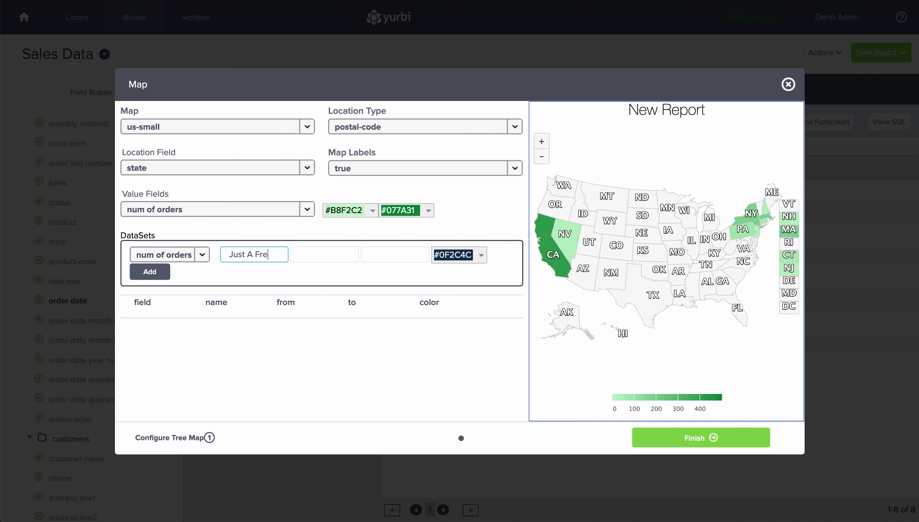
key("BackSpace")
key("BackSpace")
type("ew")
left_click(305, 254)
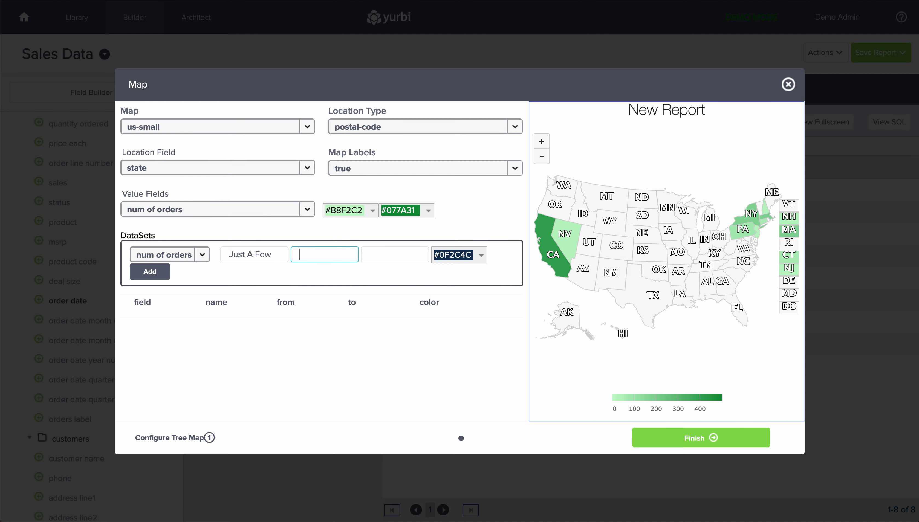
type("0")
left_click(381, 256)
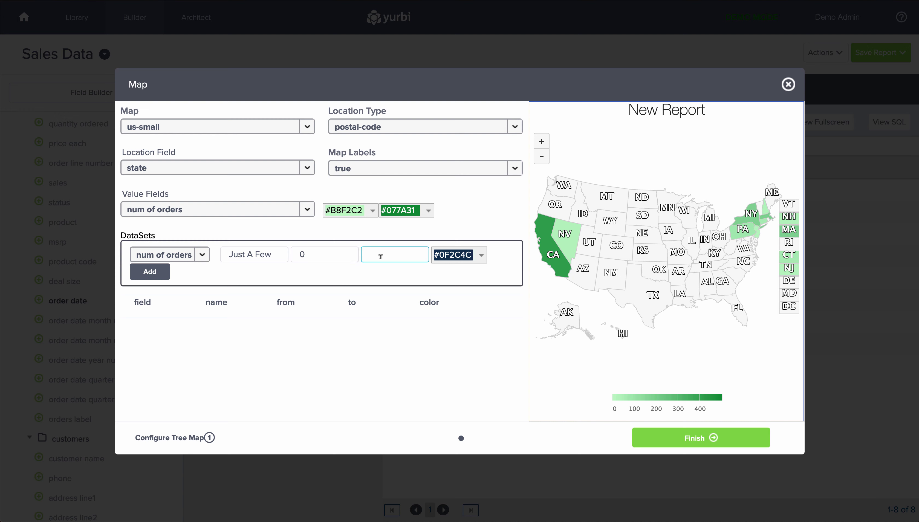
type("25")
key("BackSpace")
type("5")
- Set the Just A Few dataset's color to light green #B8EFB3 and add it to the map
left_click(476, 261)
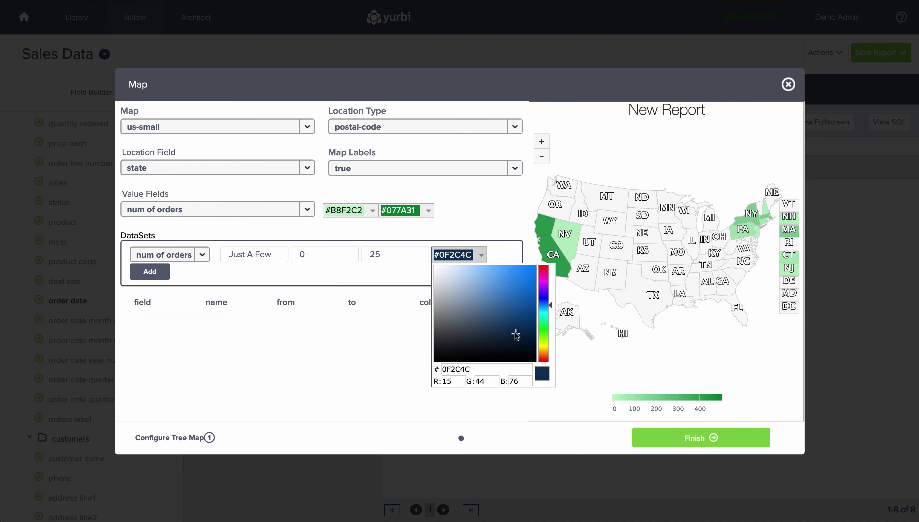
left_click_drag(550, 309, 459, 273)
left_click(482, 256)
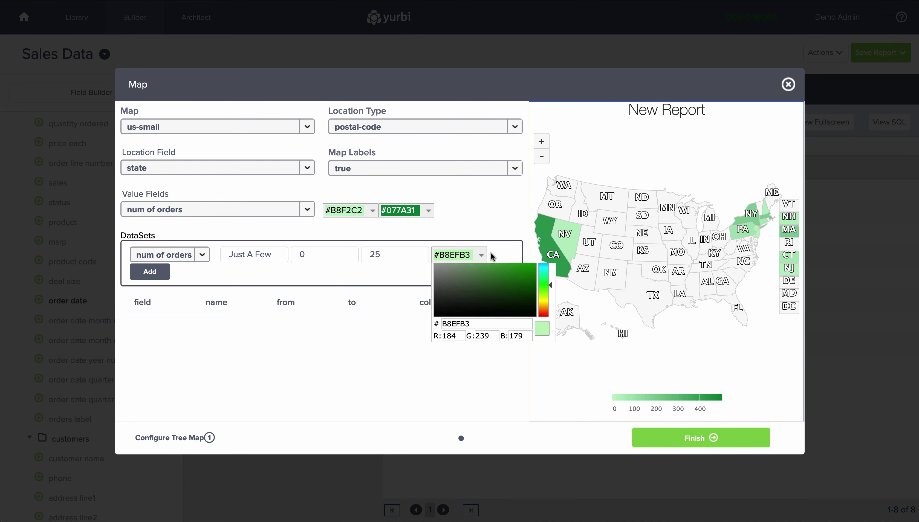
left_click(157, 276)
- Define a second num of orders dataset named Lot of Orders with a range from 26 to 200
triple_click(257, 252)
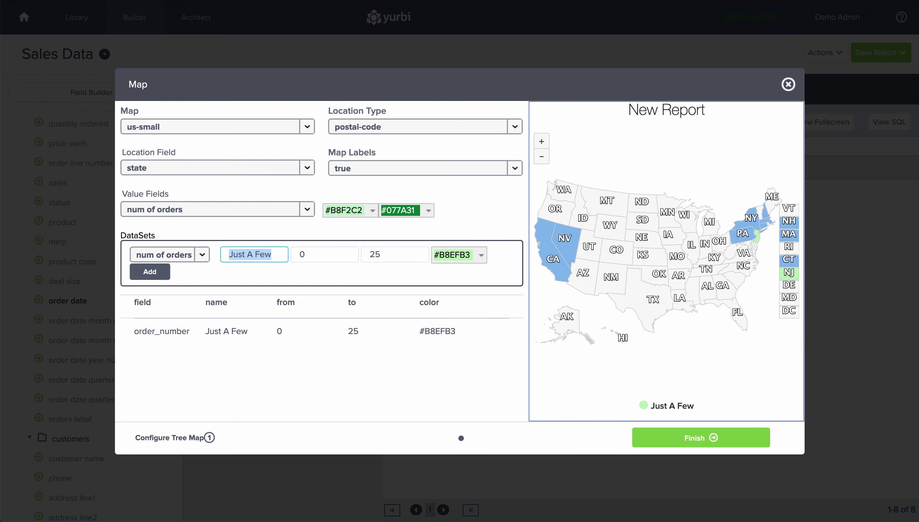
type("Lot of Order")
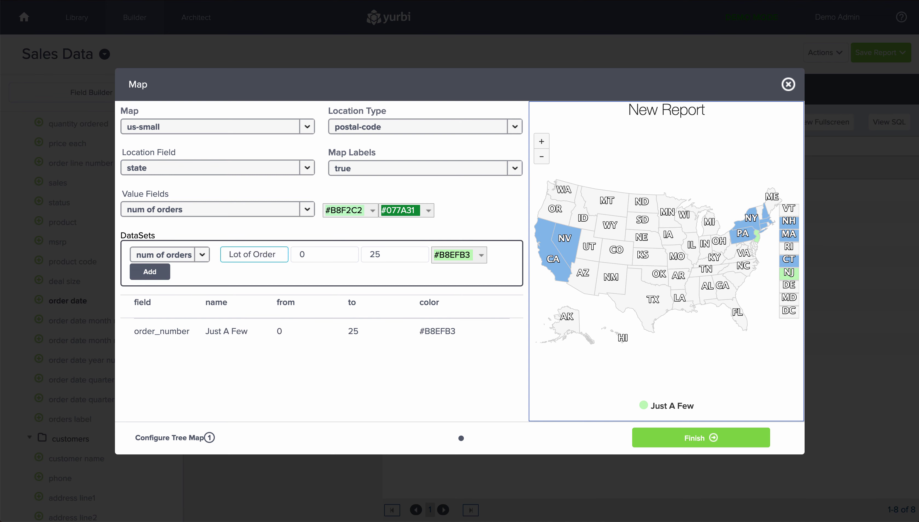
type("s")
double_click(303, 255)
type("26")
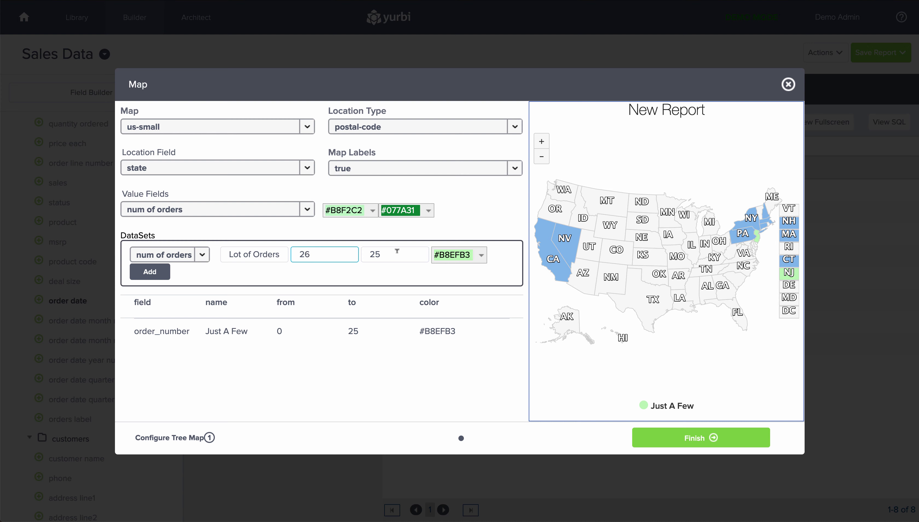
double_click(363, 253)
type("200")
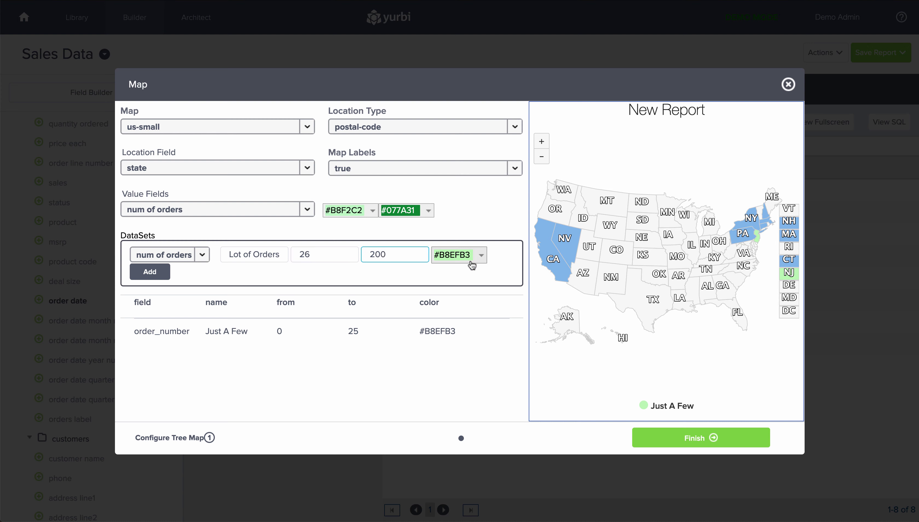
- Add the Lot of Orders dataset to the map in dark green #0D5107 and finish the map configuration
left_click(485, 259)
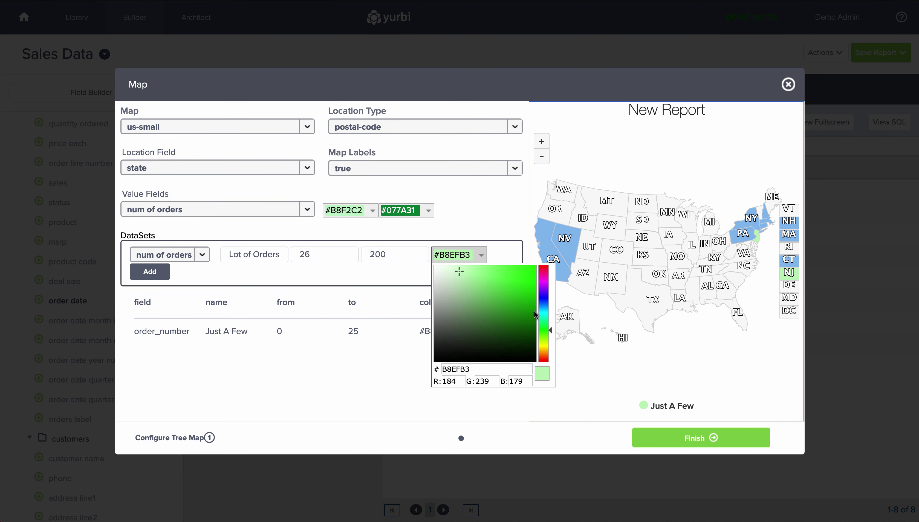
left_click(472, 273)
left_click(529, 328)
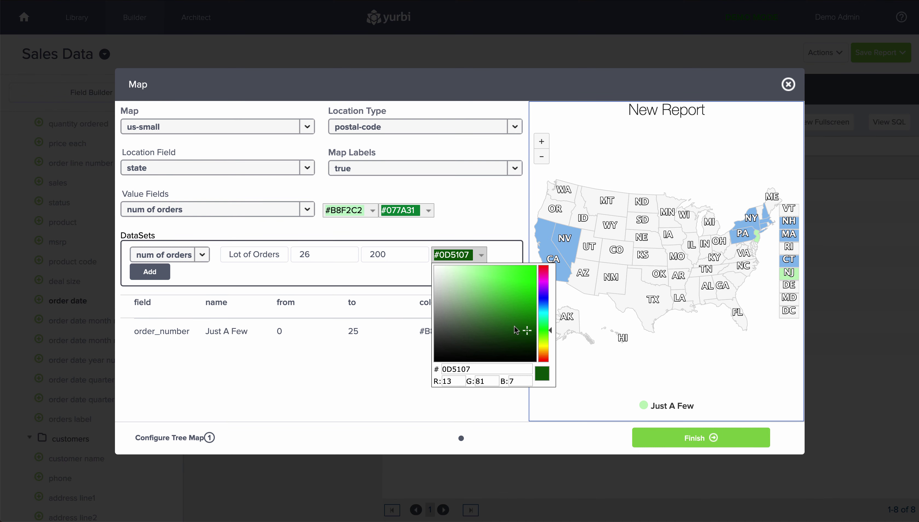
left_click(155, 277)
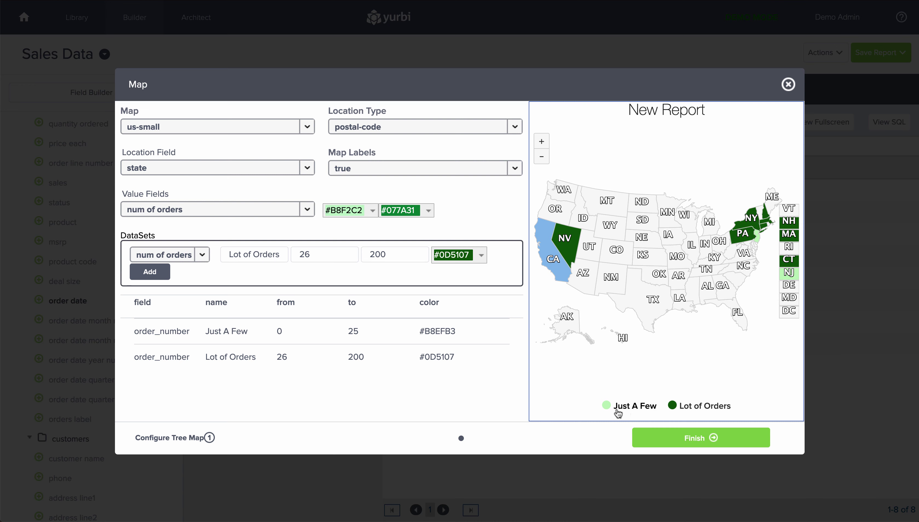
mouse_move(553, 255)
left_click(694, 438)
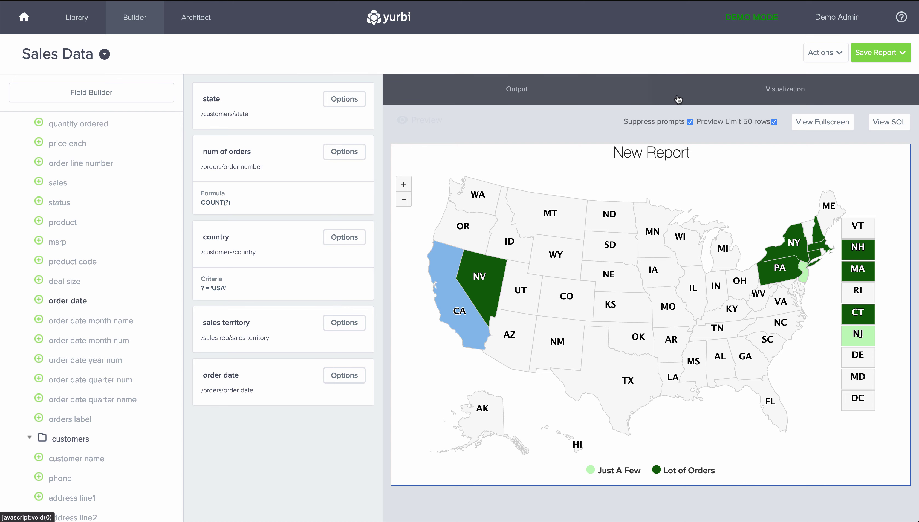
left_click(742, 96)
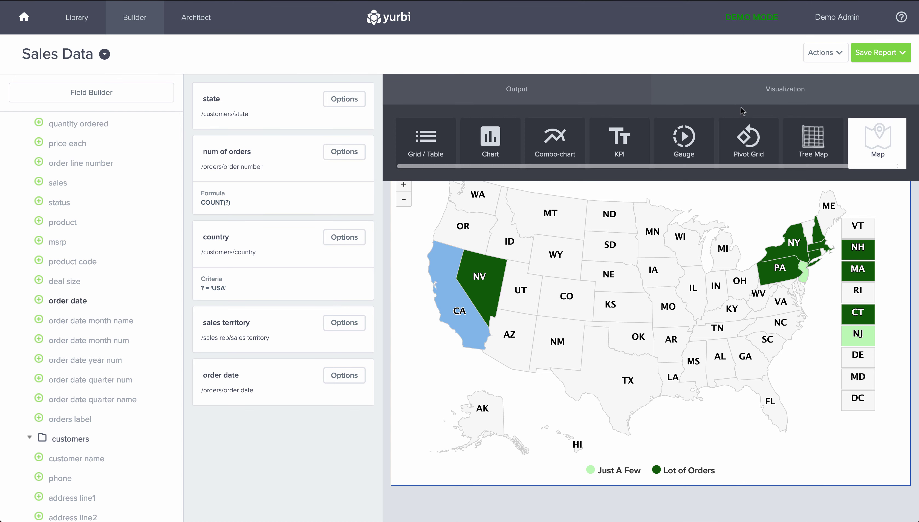
left_click(868, 146)
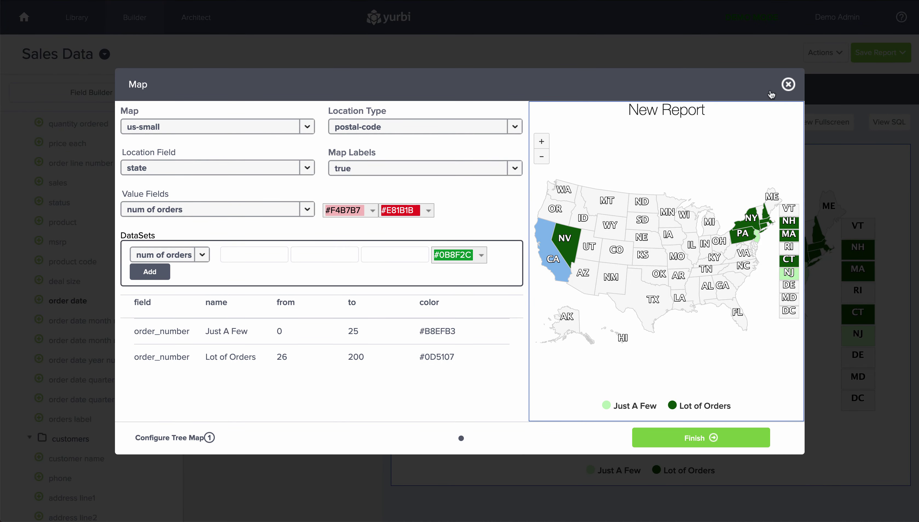
left_click(789, 84)
- Switch the report's visualization to Grid / Table
left_click(823, 96)
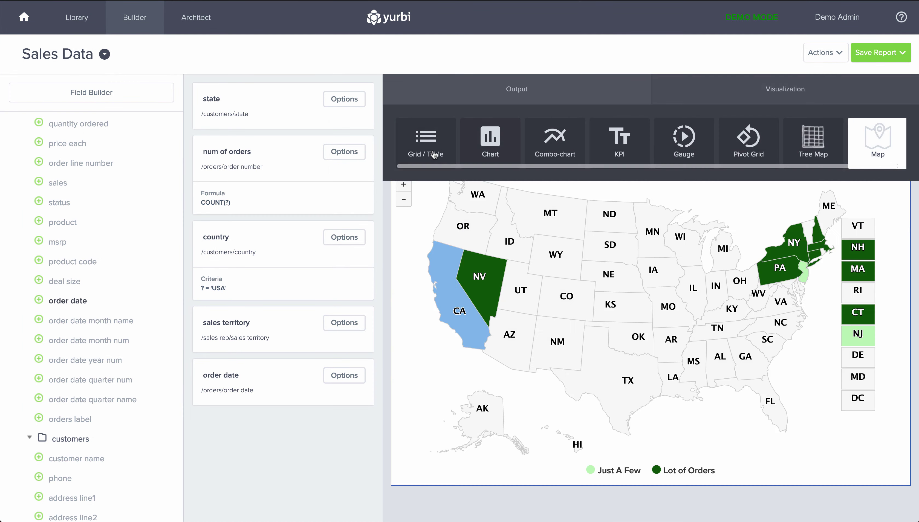
left_click(404, 149)
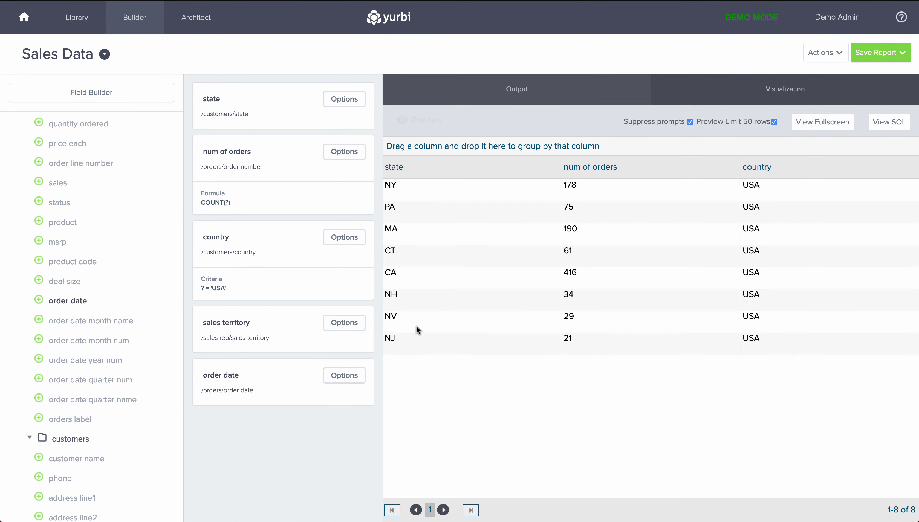